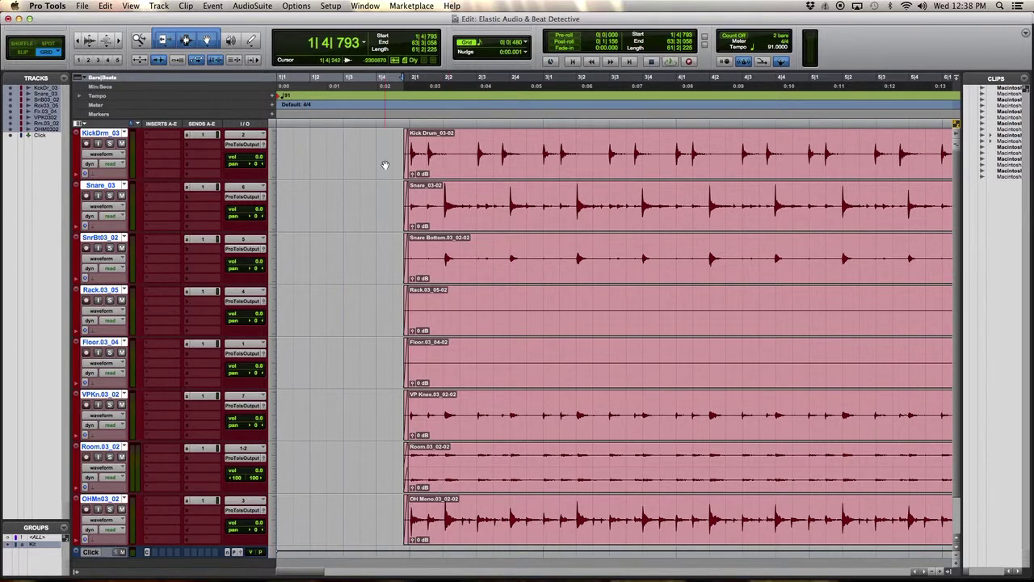
Play the drum kit back once, stop, then select every clip on all eight tracks.
key("space")
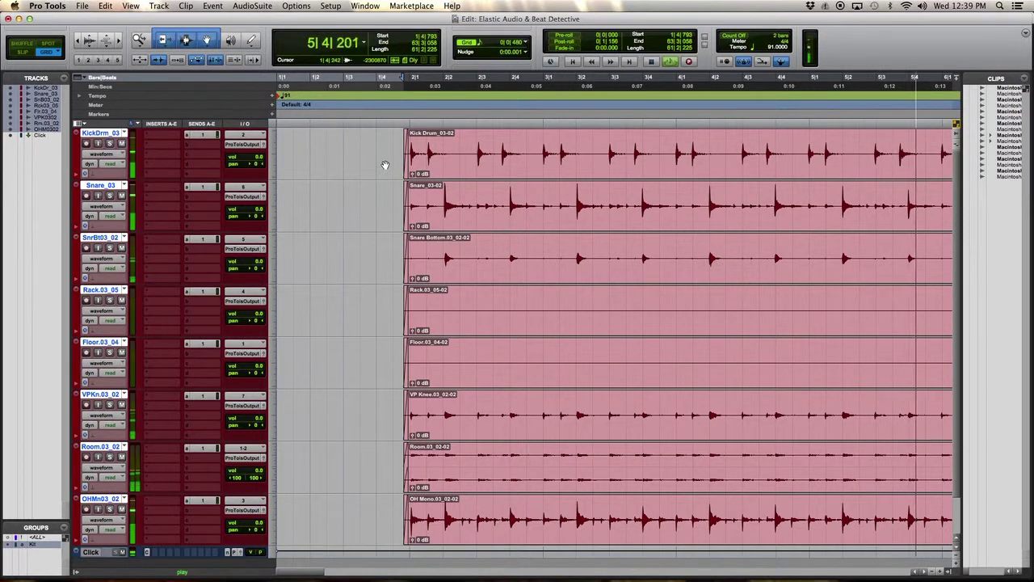
key("space")
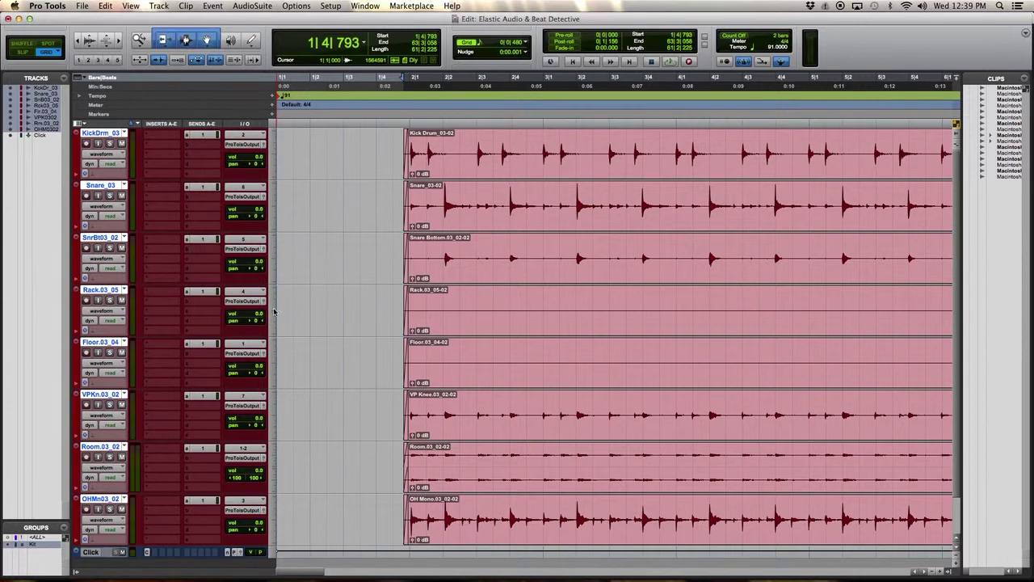
key("super+a")
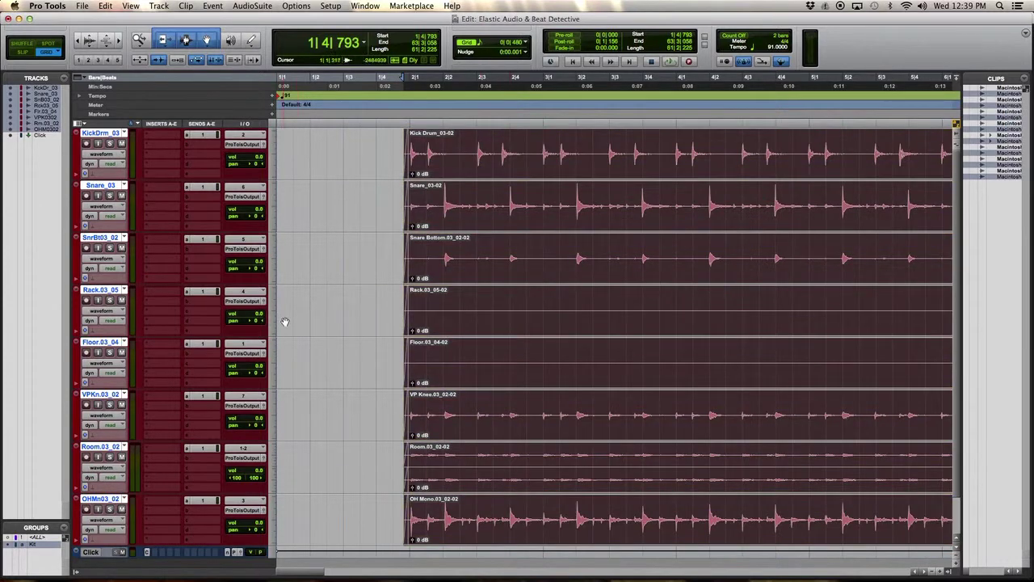
Change a drum track's and the Kick Drum track's timebase from samples to ticks.
left_click(84, 227)
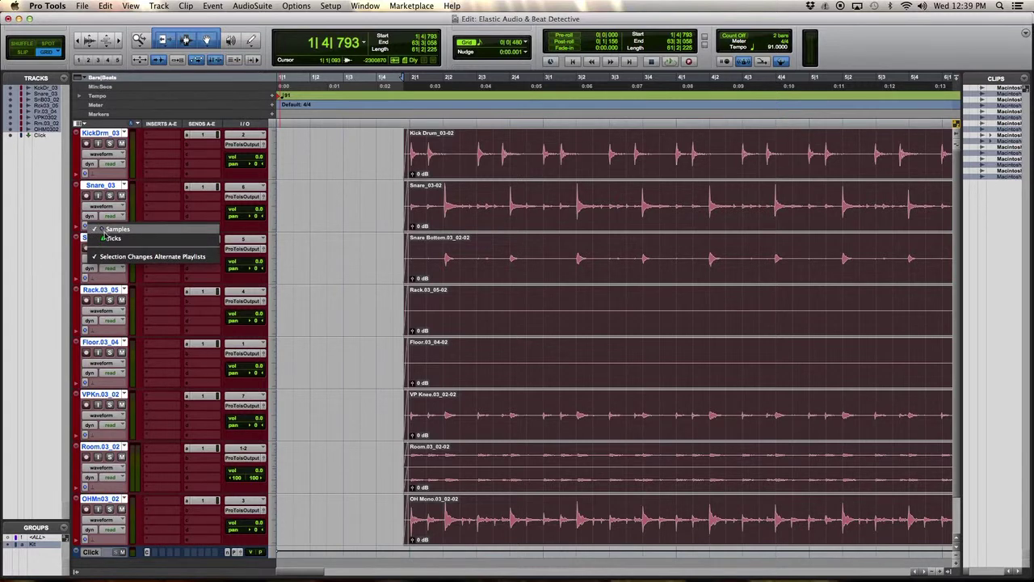
left_click(107, 238)
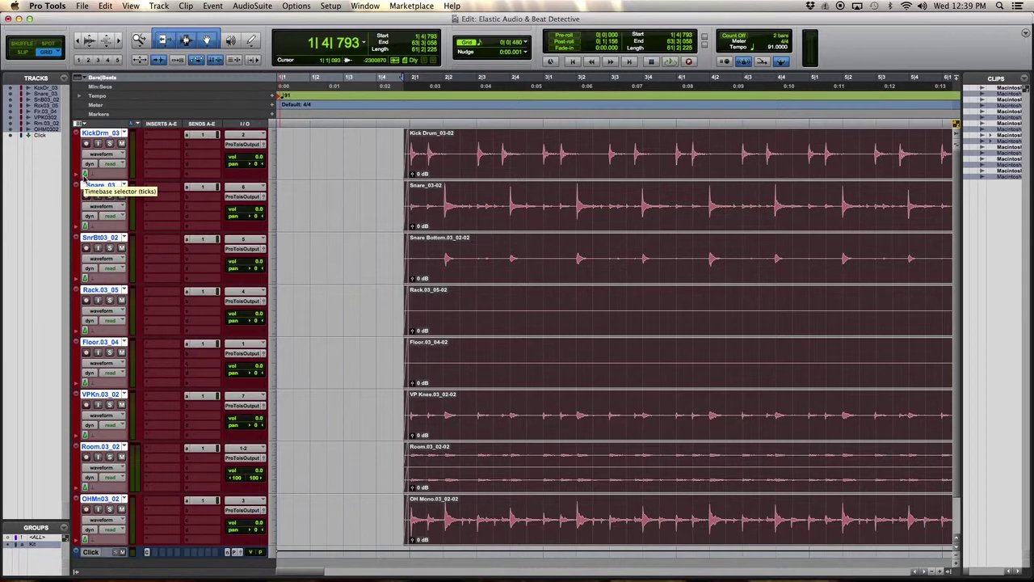
left_click(84, 174)
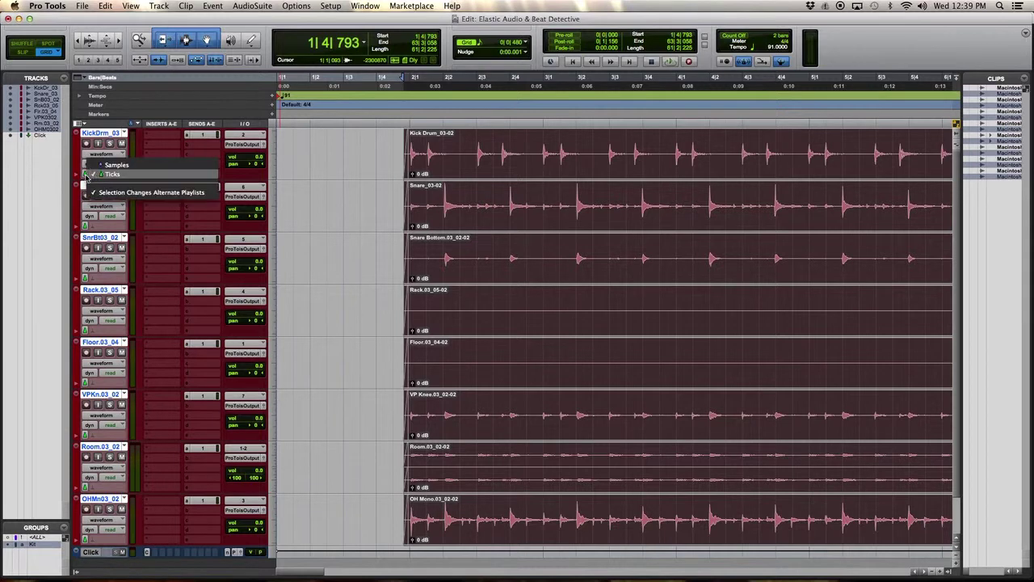
left_click(113, 176)
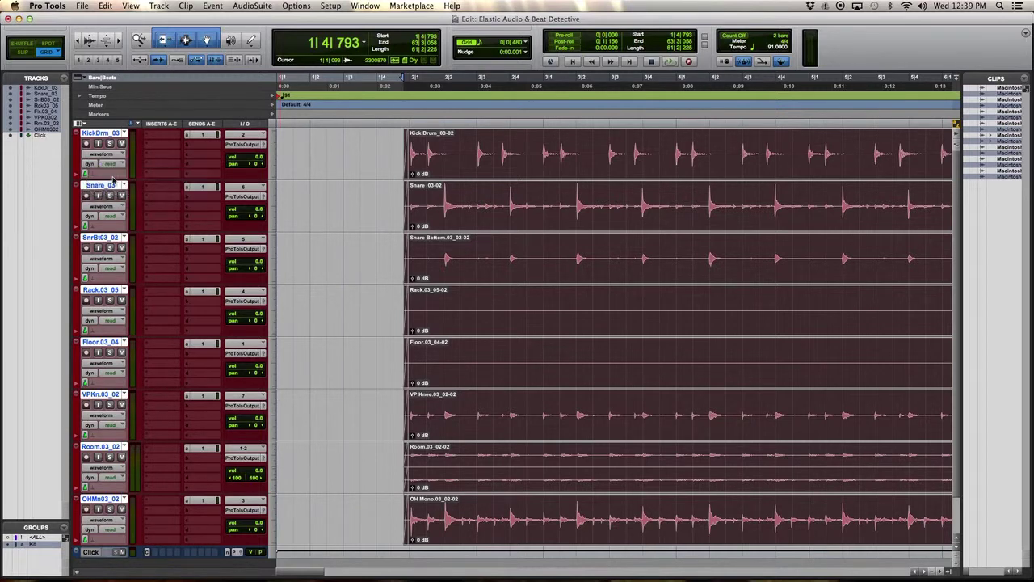
left_click(112, 176)
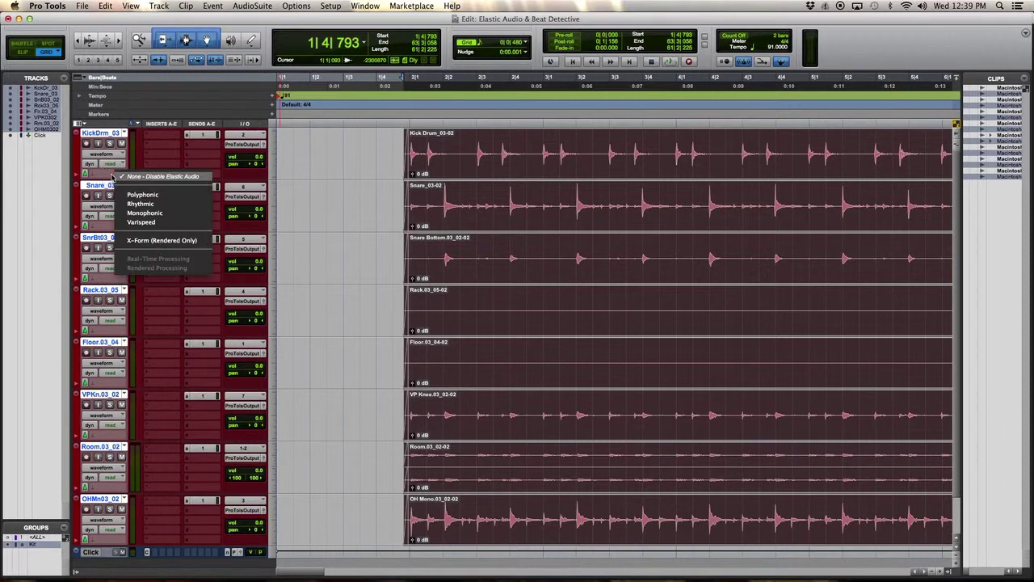
Set all eight drum tracks to Rhythmic Elastic Audio, creating -03 clip versions.
left_click(154, 204)
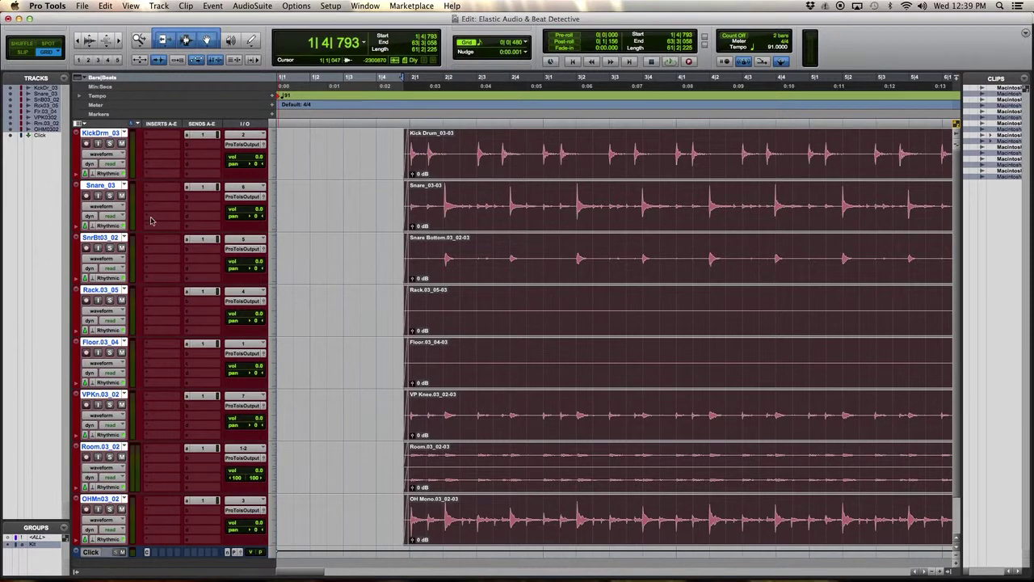
Open Event Operations Quantize for Elastic Audio Events at a 1/16 note grid, swing off, moved off the clips.
left_click(217, 5)
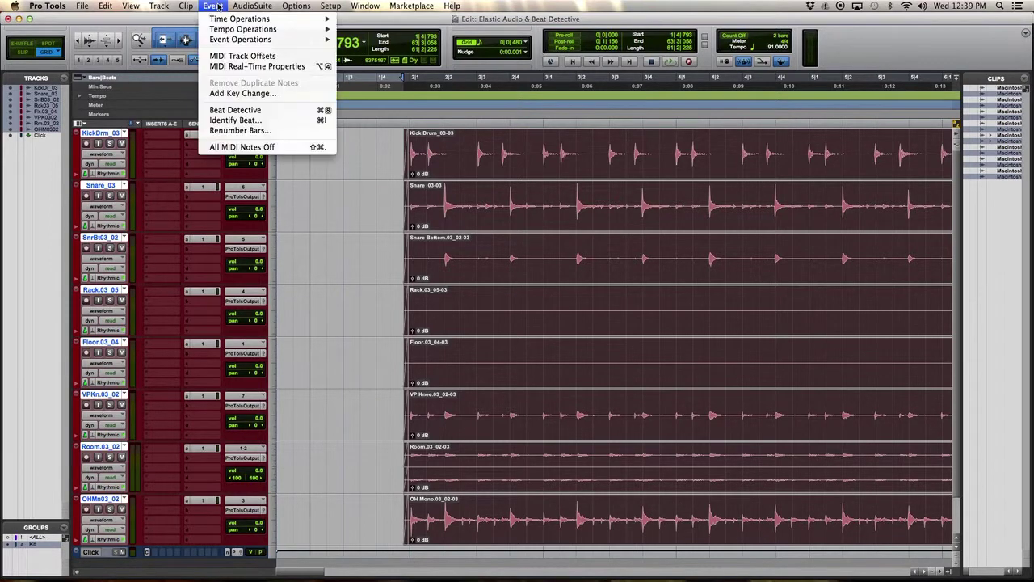
mouse_move(235, 41)
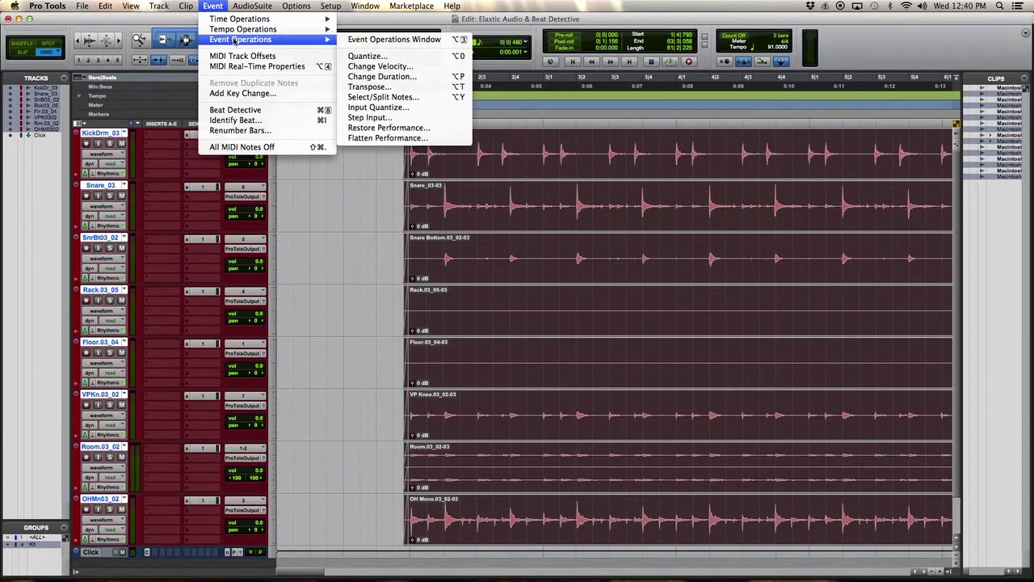
left_click(376, 57)
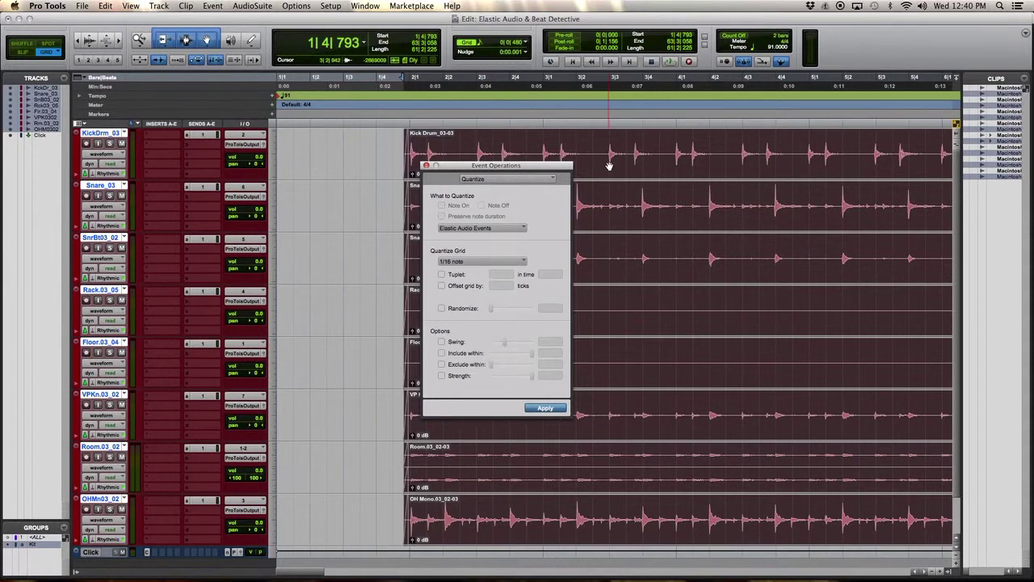
left_click(441, 342)
left_click(441, 353)
left_click(441, 342)
left_click(441, 353)
left_click_drag(477, 165, 632, 236)
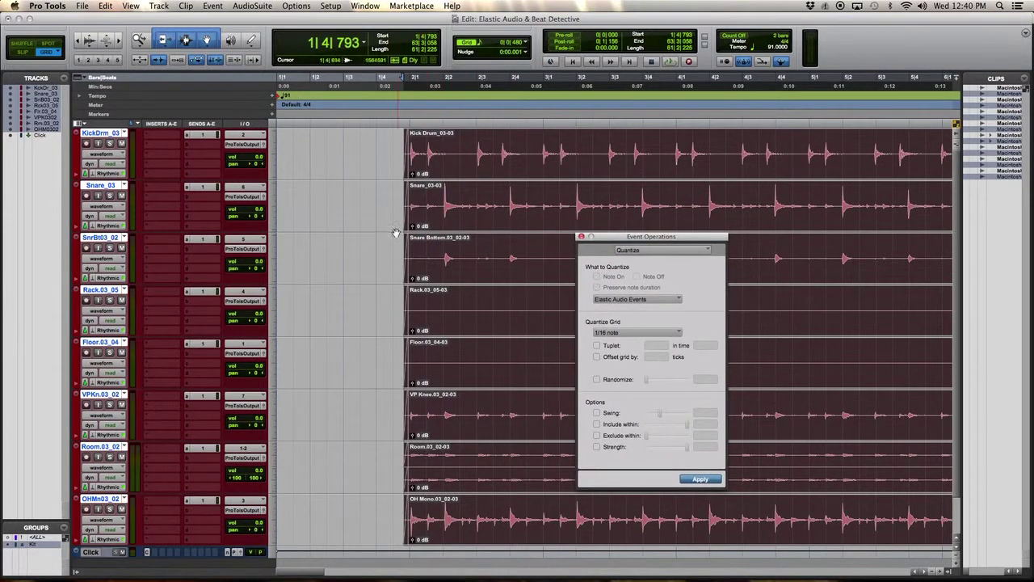
Apply the 1/16 note quantize, undoing and redoing it to compare.
left_click(703, 479)
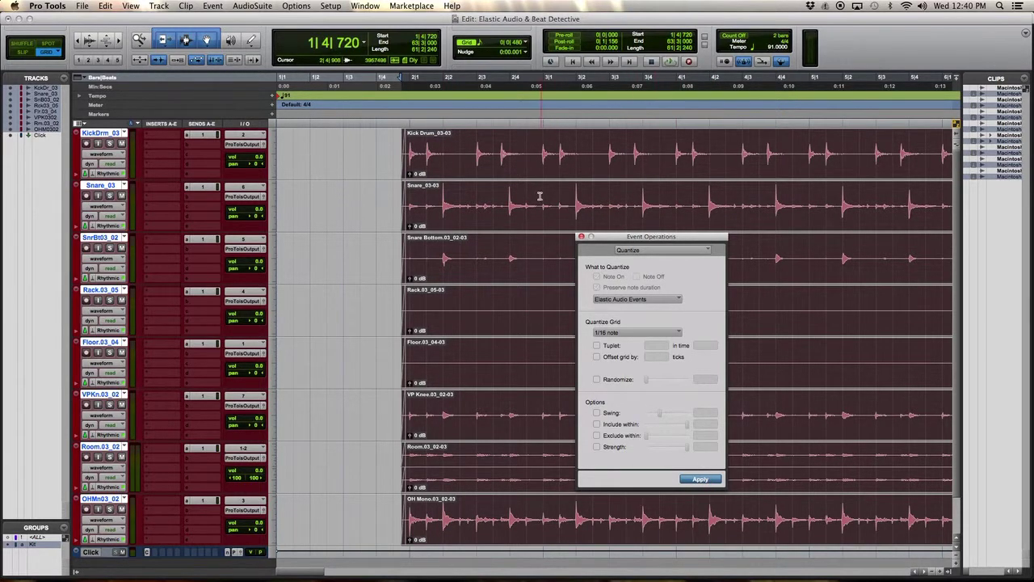
key("super+z")
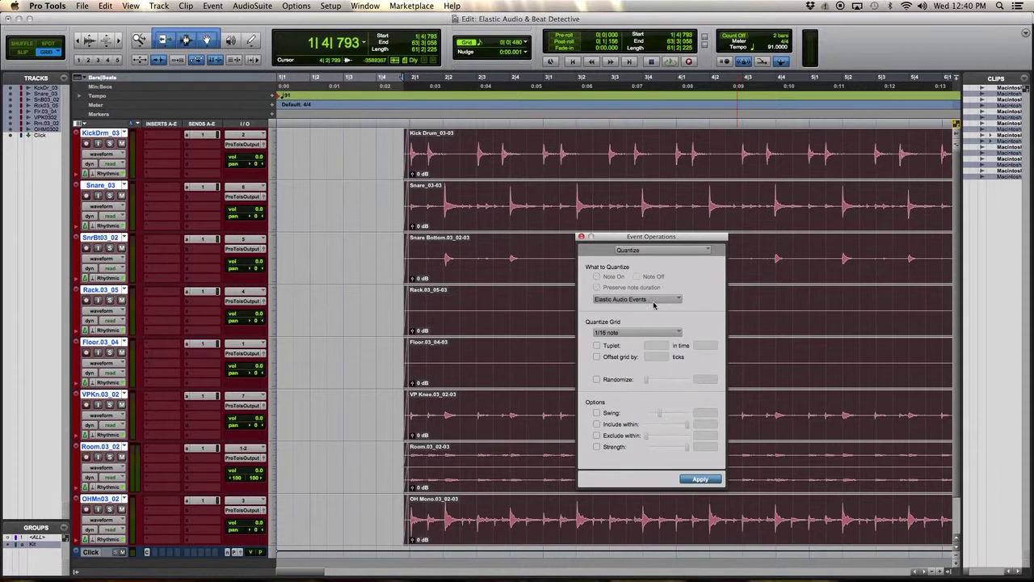
key("super+shift+z")
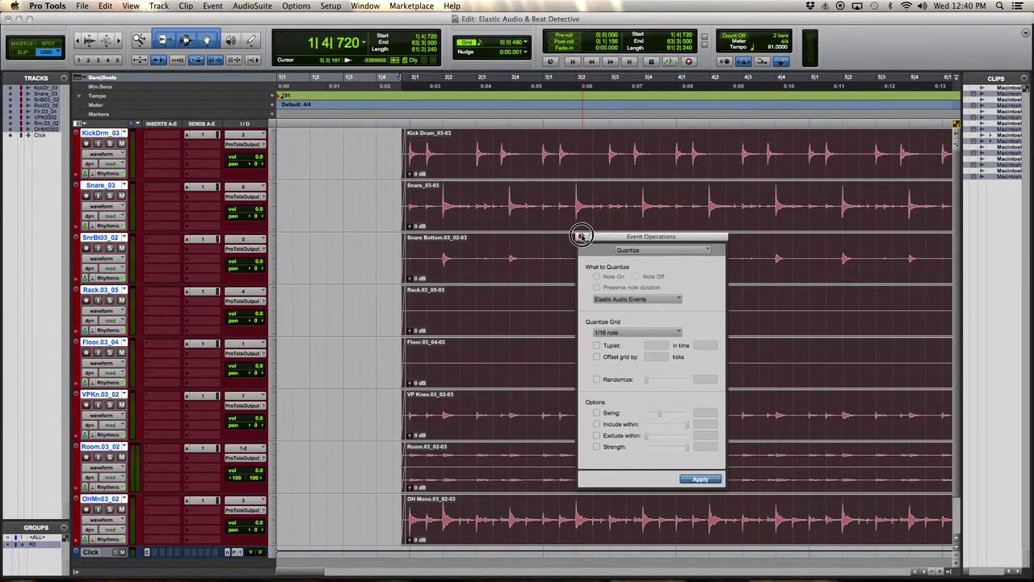
Close the Quantize window and play back the quantized drums.
left_click(581, 237)
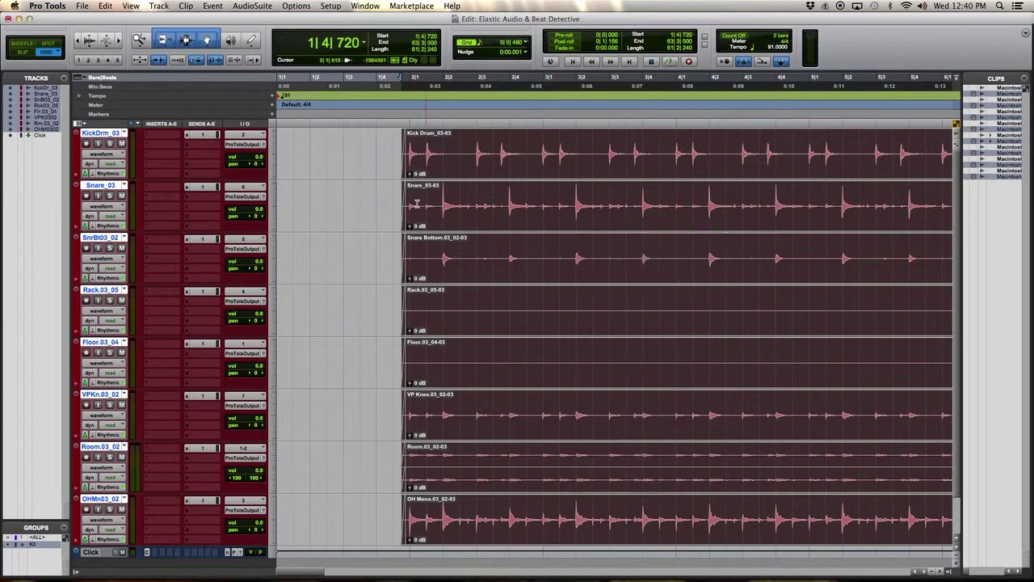
key("space")
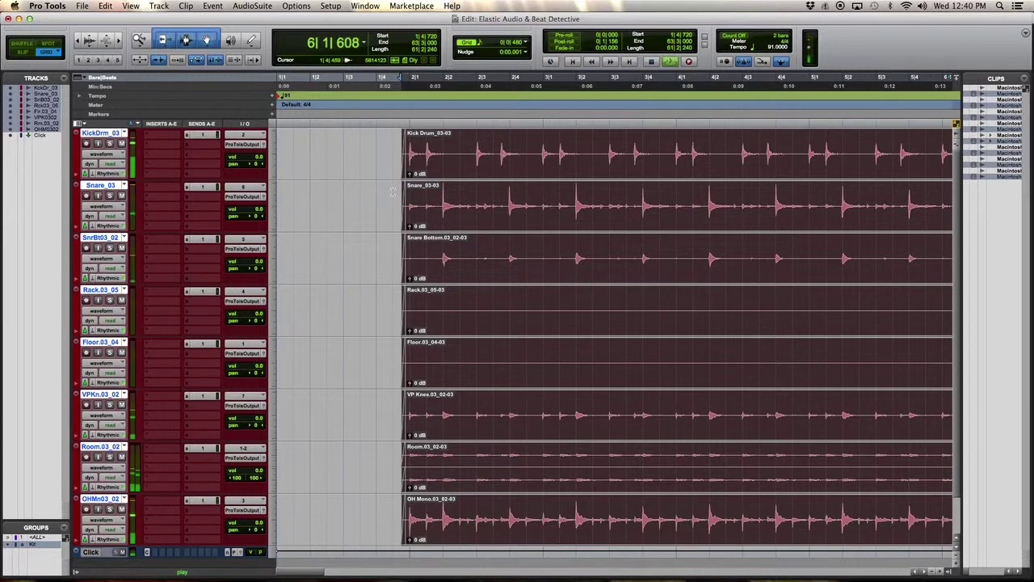
key("space")
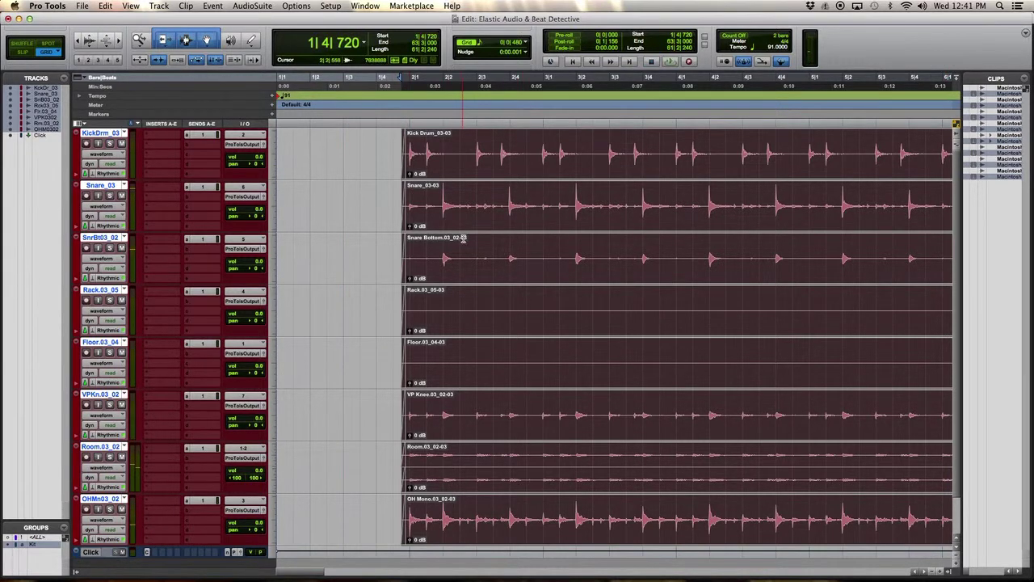
Zoom in around 2|3|000 on the Kick Drum clip and switch all tracks to warp view.
scroll(484, 253, "down", 2)
scroll(465, 259, "up", 2)
left_click(477, 152)
key("super+bracketright")
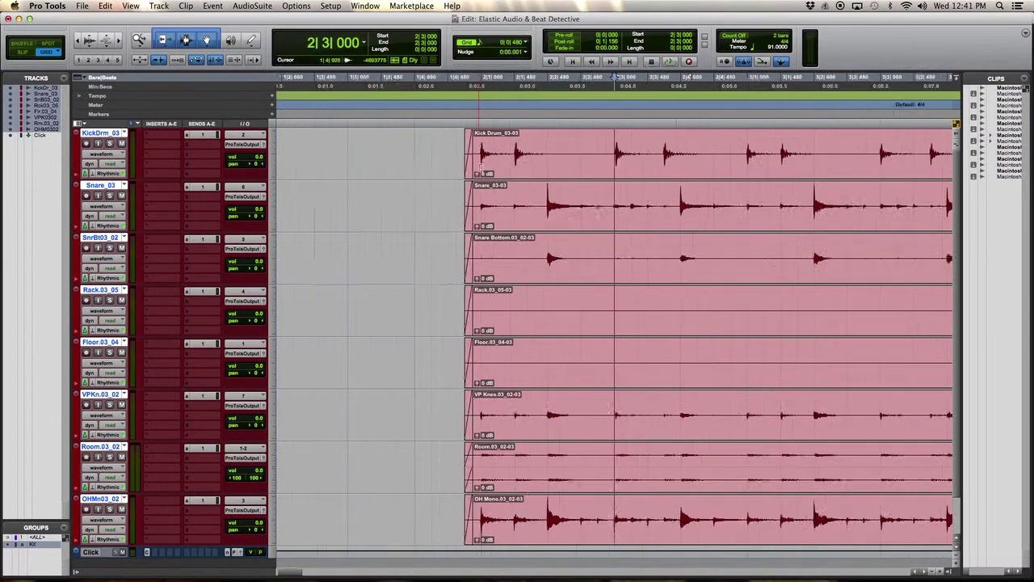
key("super+bracketright")
key("super+bracketleft")
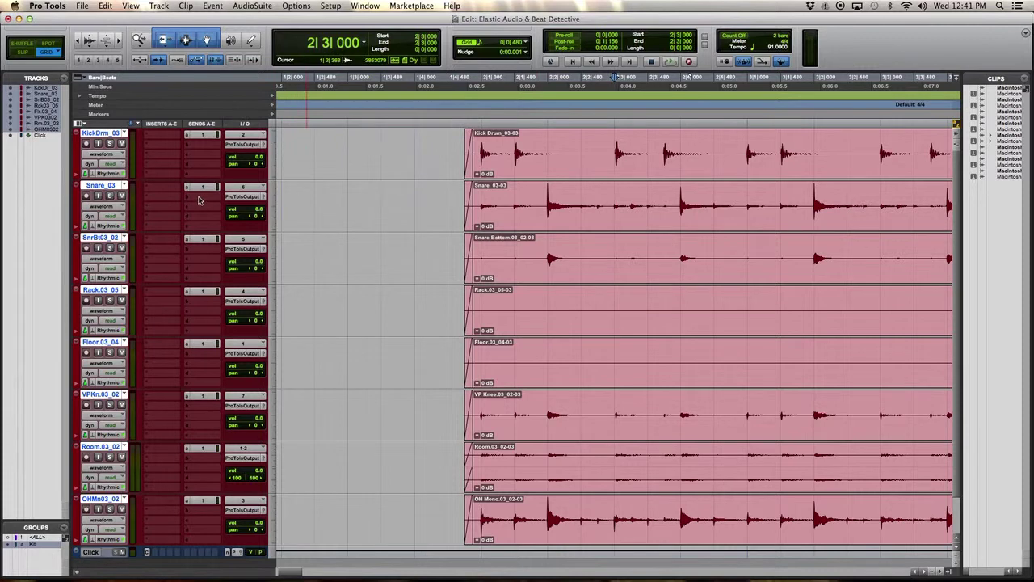
left_click(117, 158)
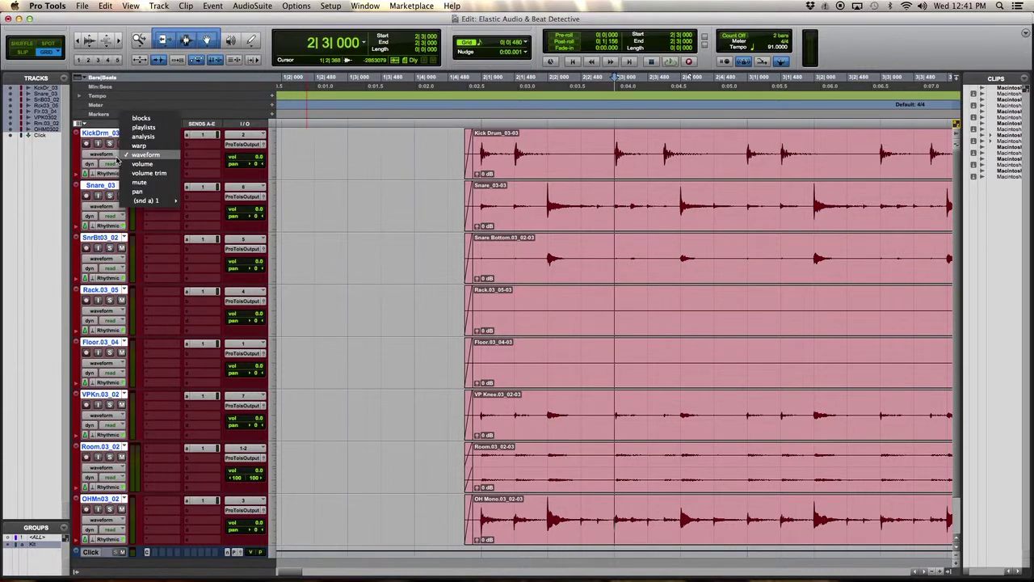
left_click(139, 145, "alt")
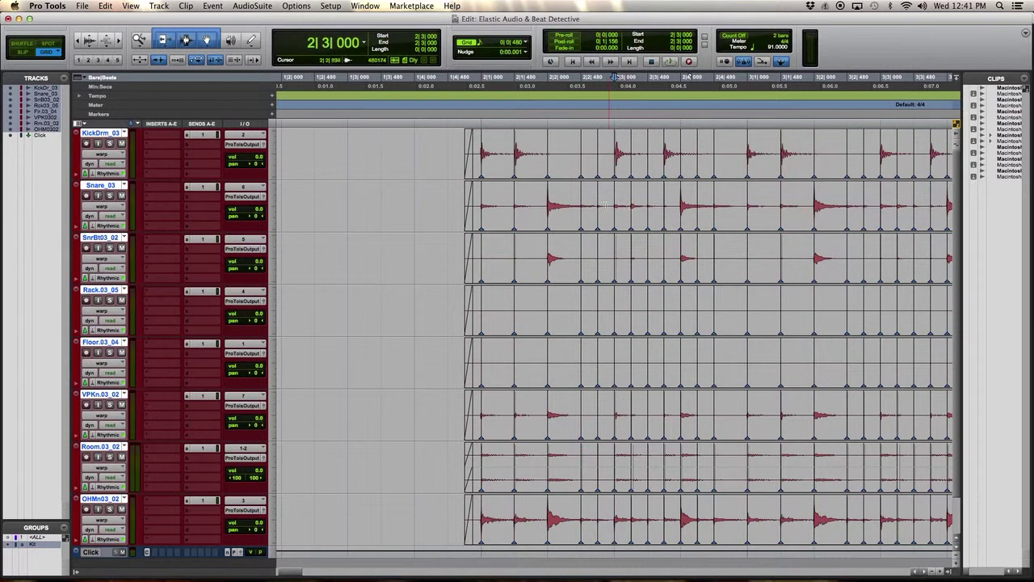